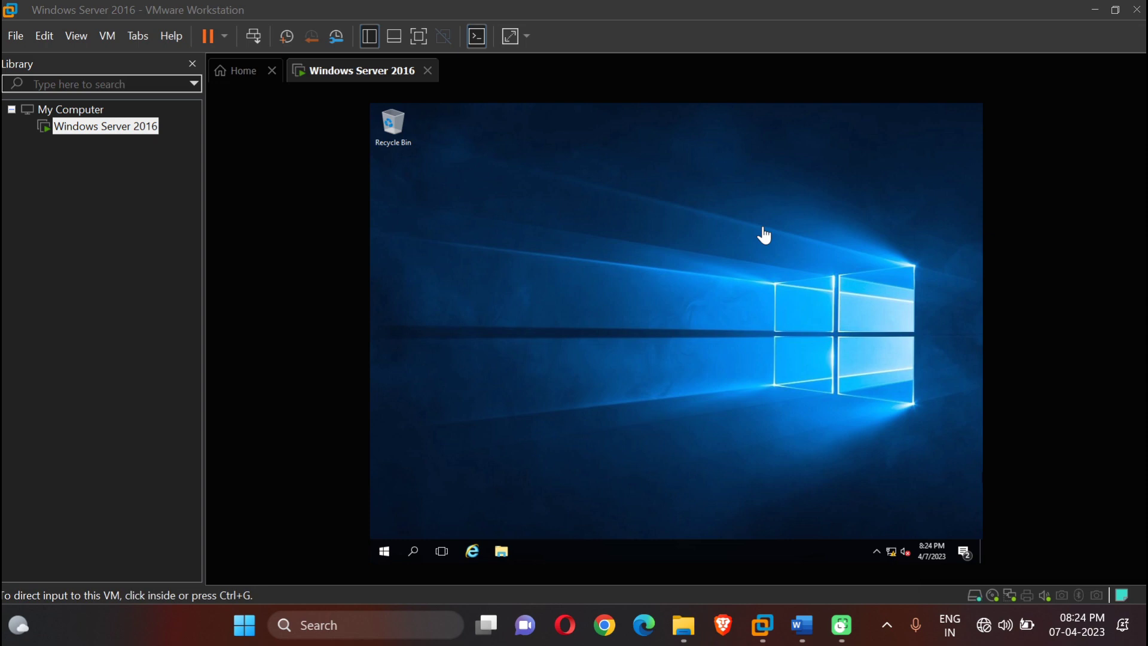
Switch to Word to review the server post-installation notes in SERVER.docx, and return to the virtual machine.
click(803, 634)
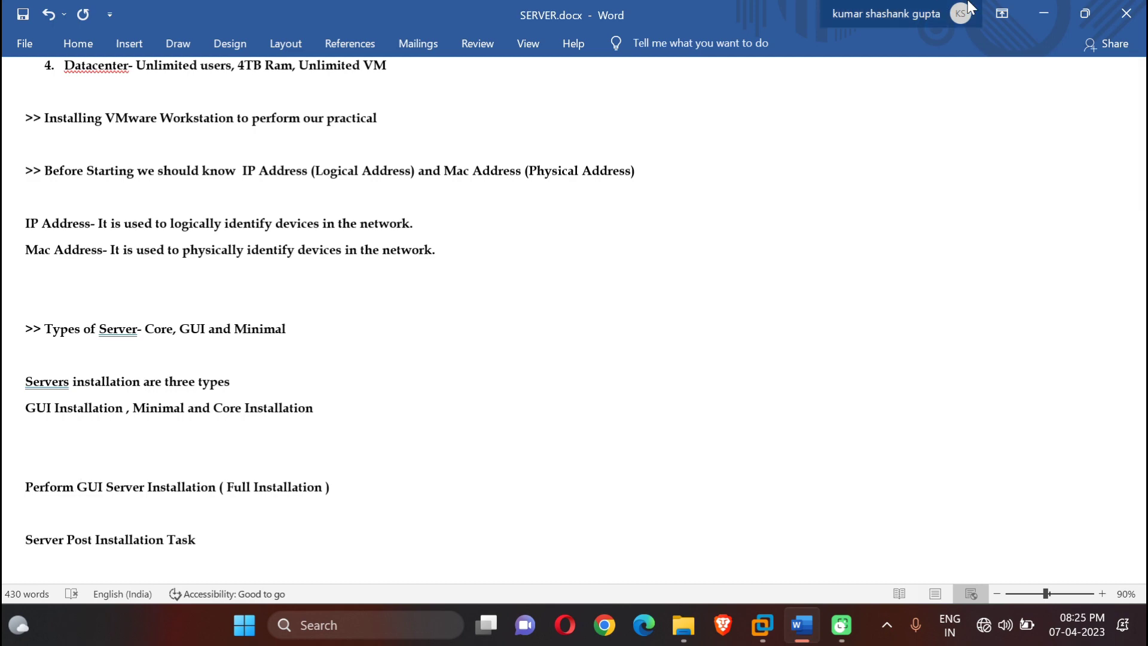
click(1052, 8)
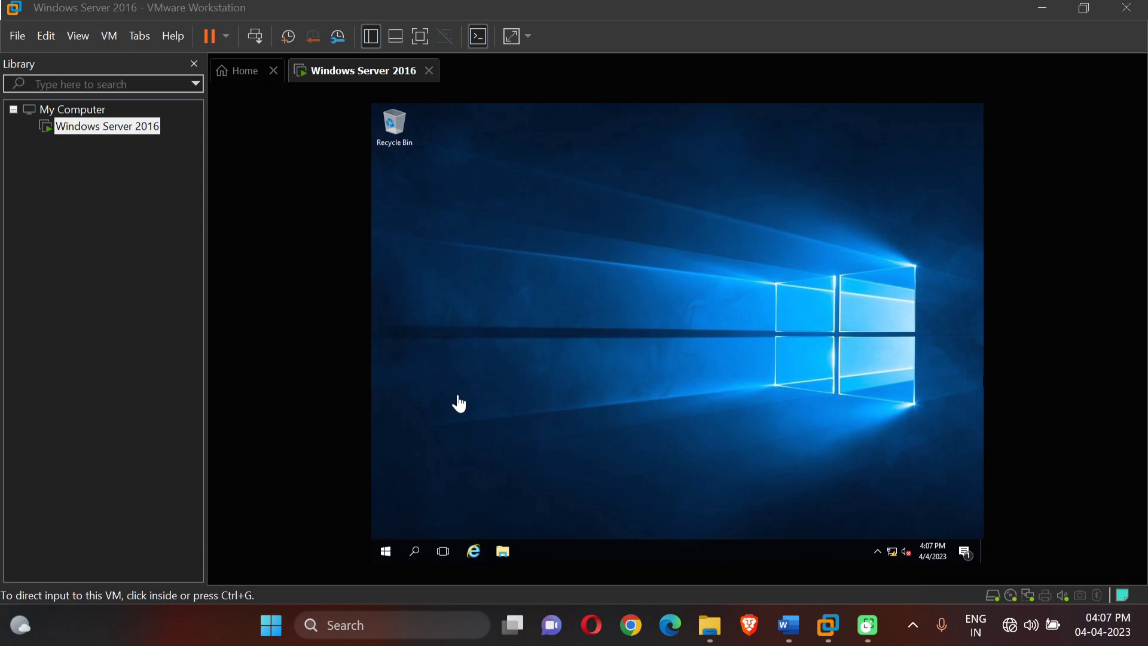
Rename the Windows Server 2016 computer to DC-1, keeping it in the workgroup.
click(387, 552)
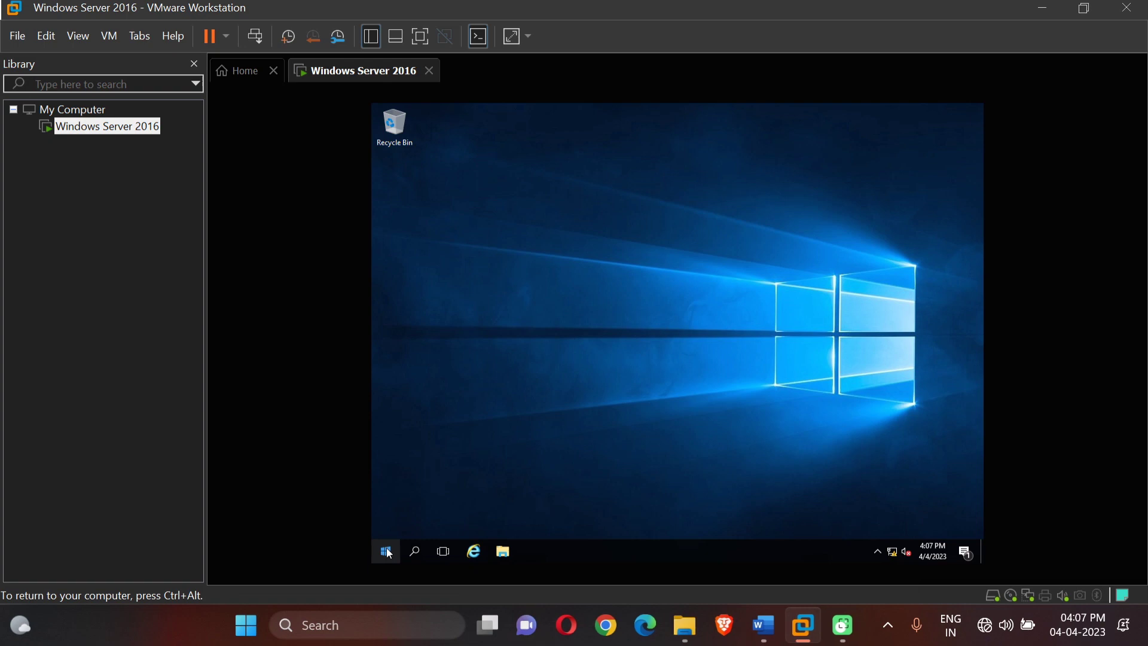
right_click(389, 552)
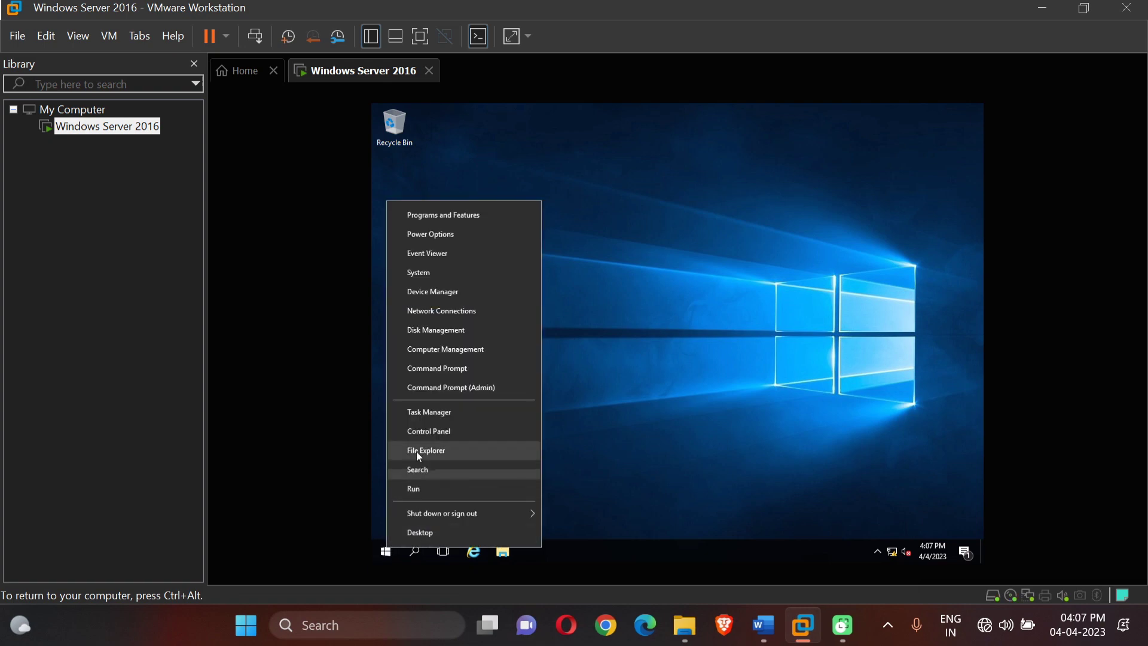
click(431, 279)
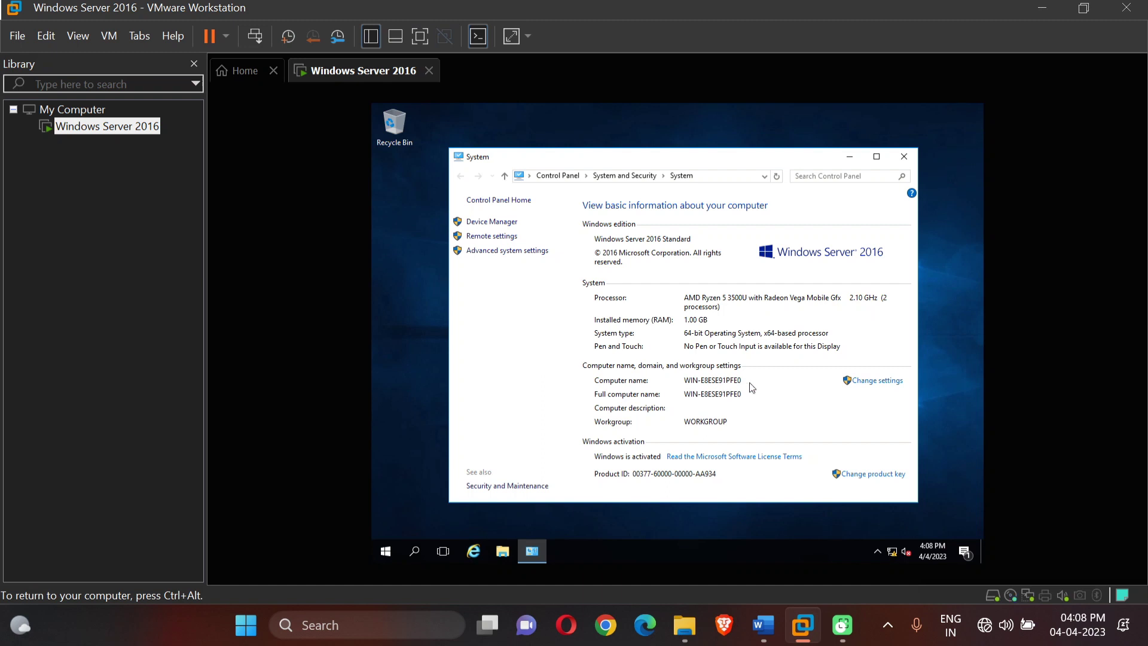
click(870, 384)
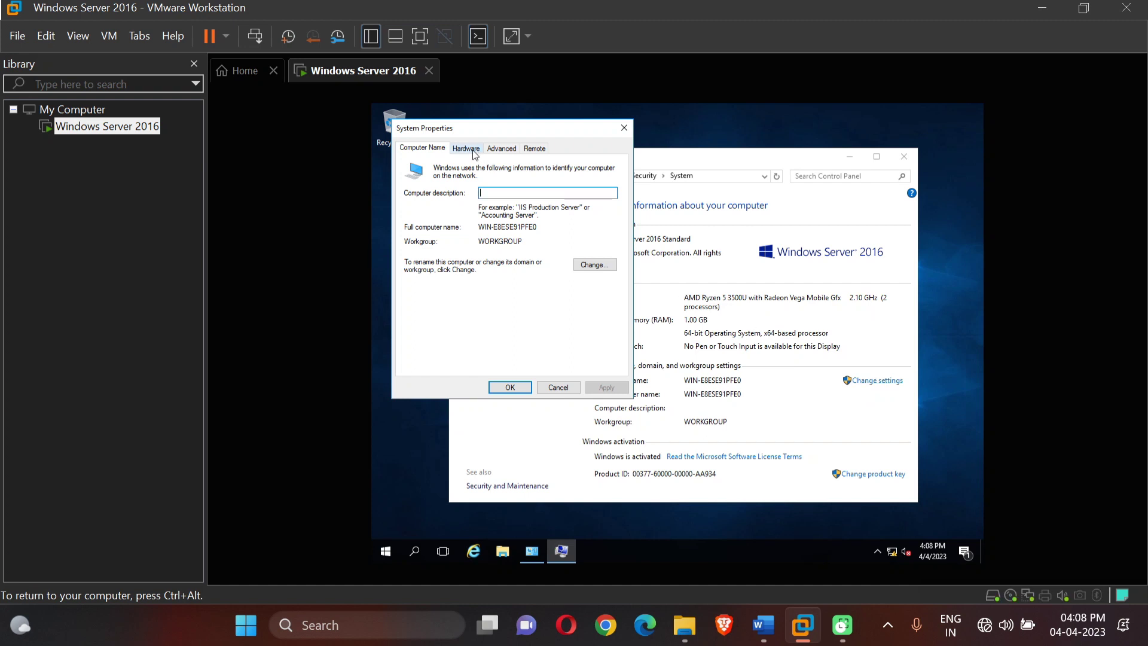
click(594, 267)
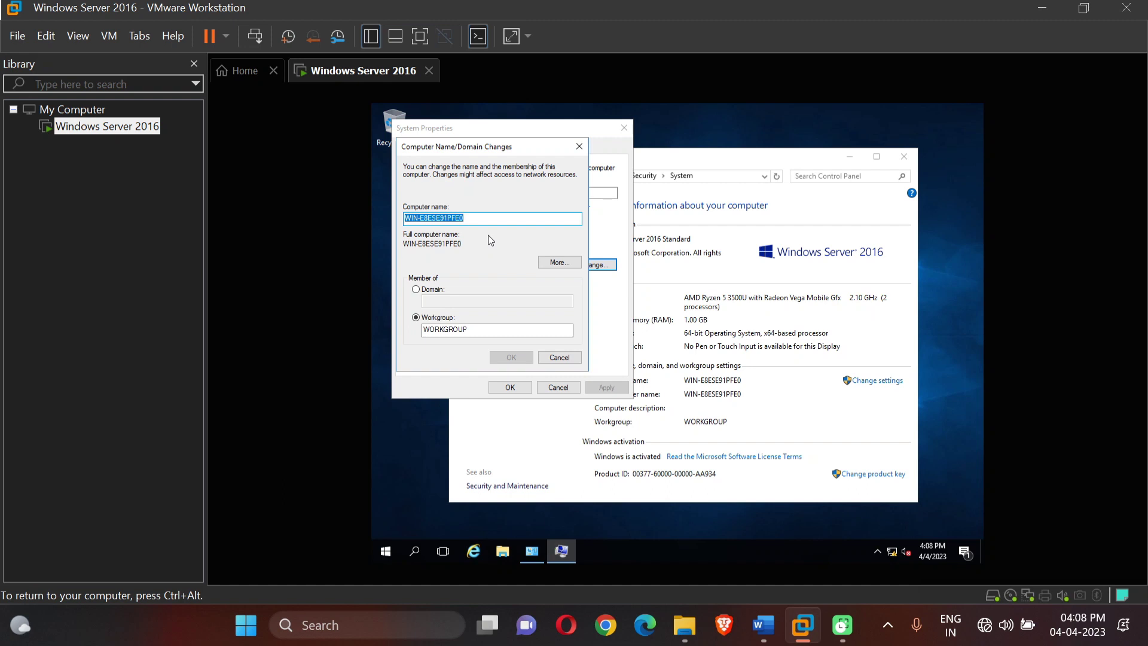
text(DC)
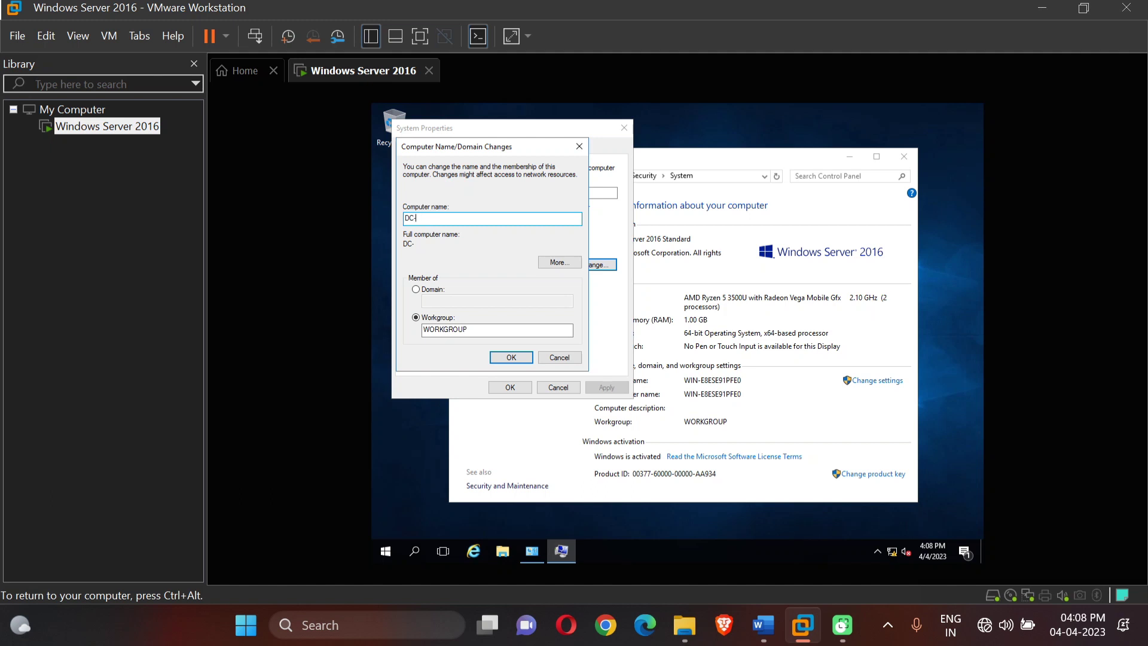
text(-1)
click(504, 358)
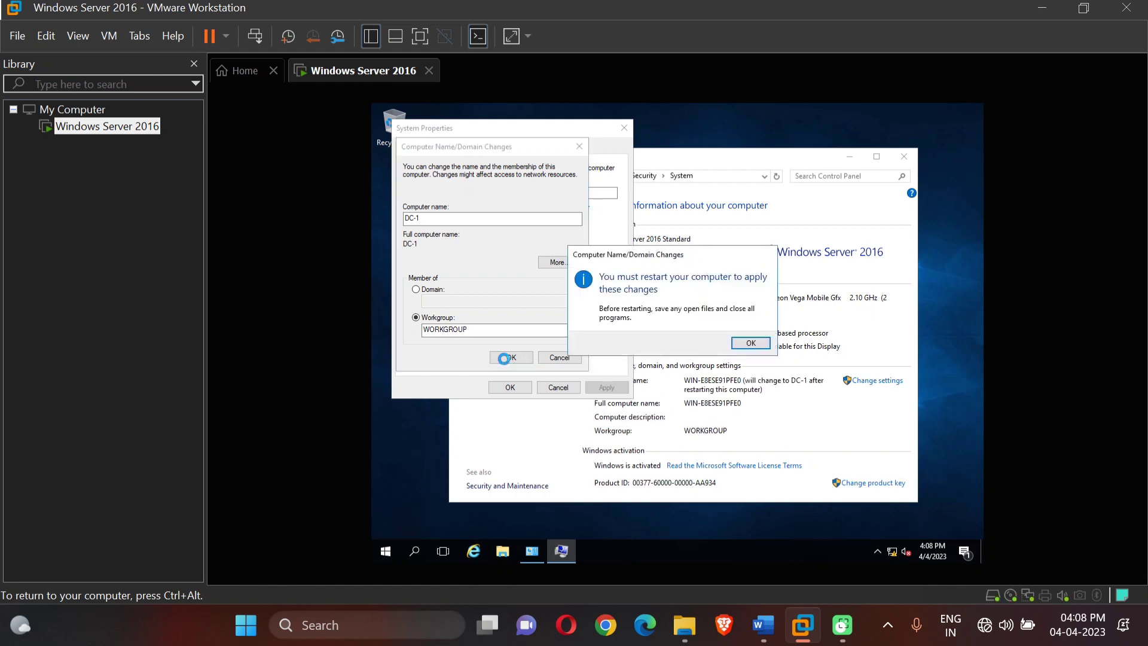
click(749, 342)
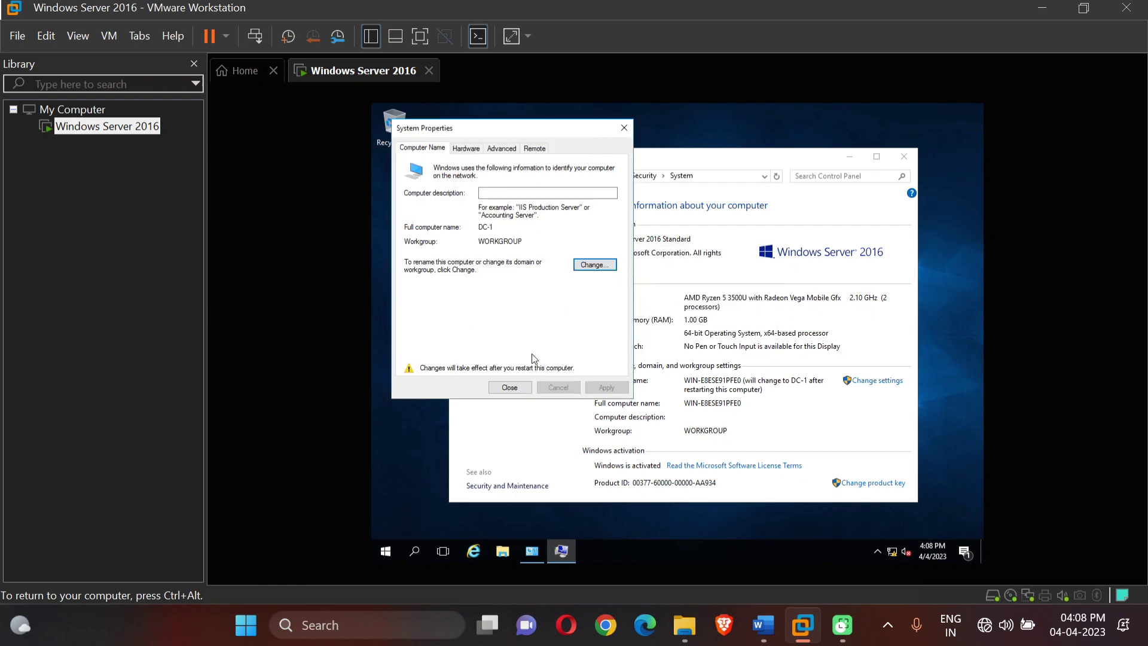
Close the system properties, postpone the restart and close the System window.
click(516, 386)
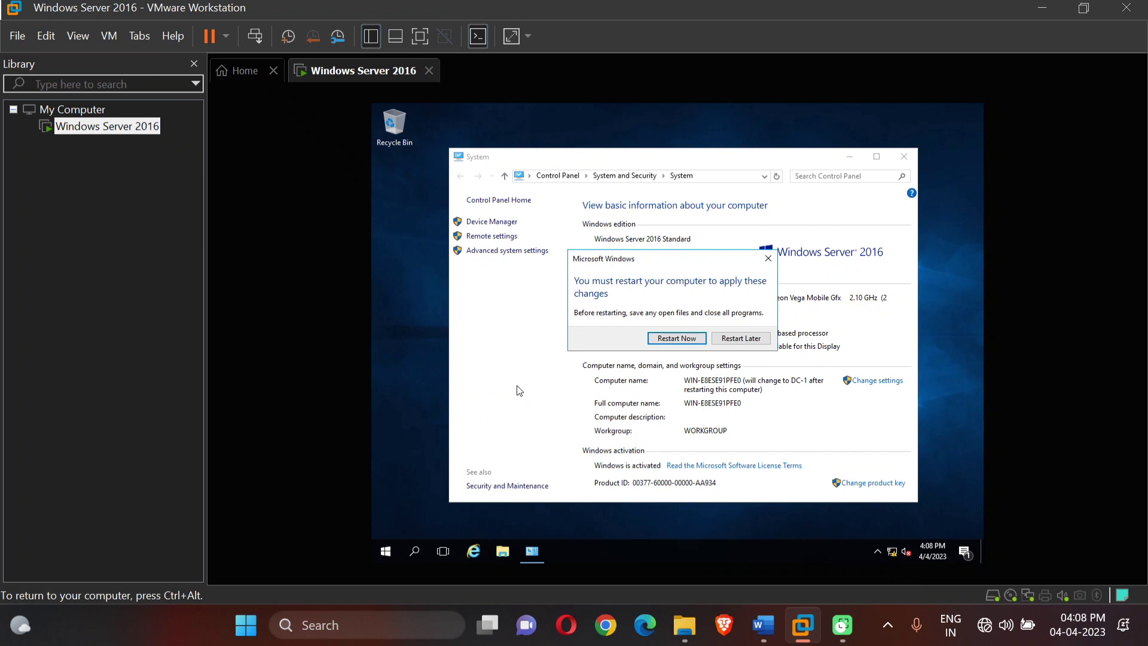
click(735, 340)
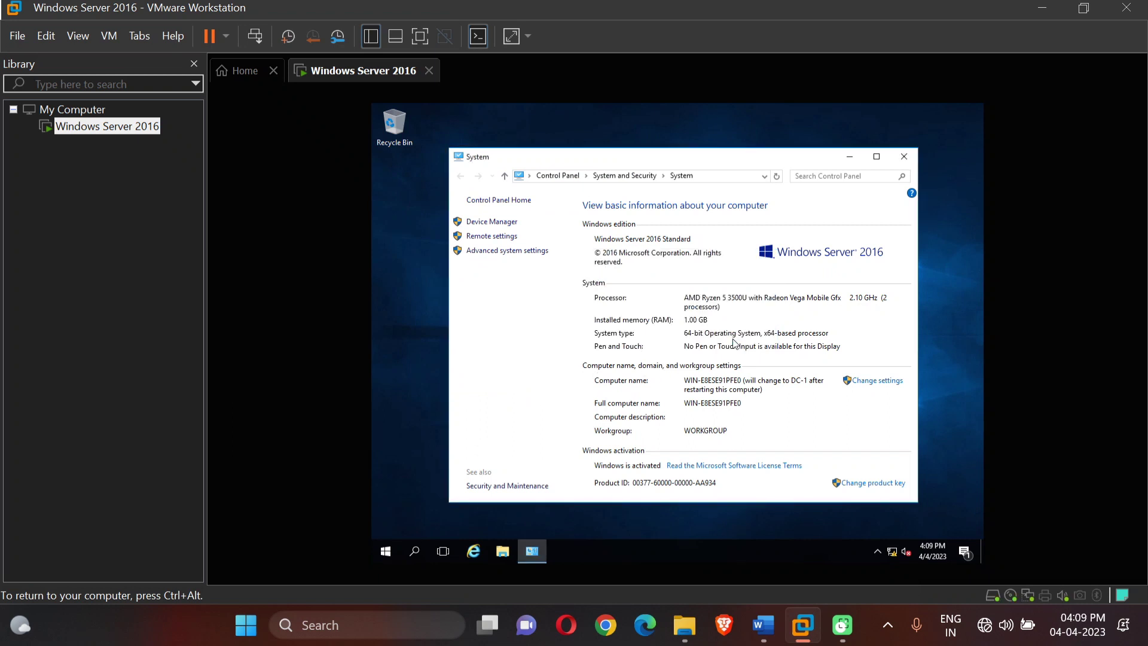
click(904, 157)
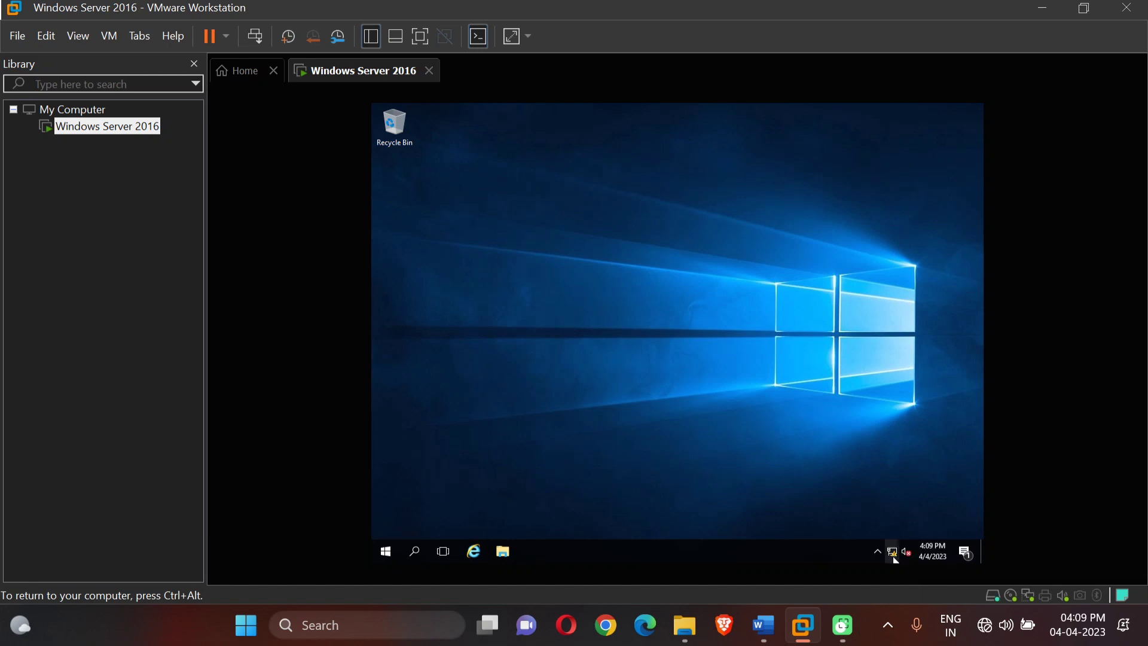
Open the Internet Protocol Version 4 (TCP/IPv4) properties of the Ethernet0 adapter from the server's network settings.
click(893, 555)
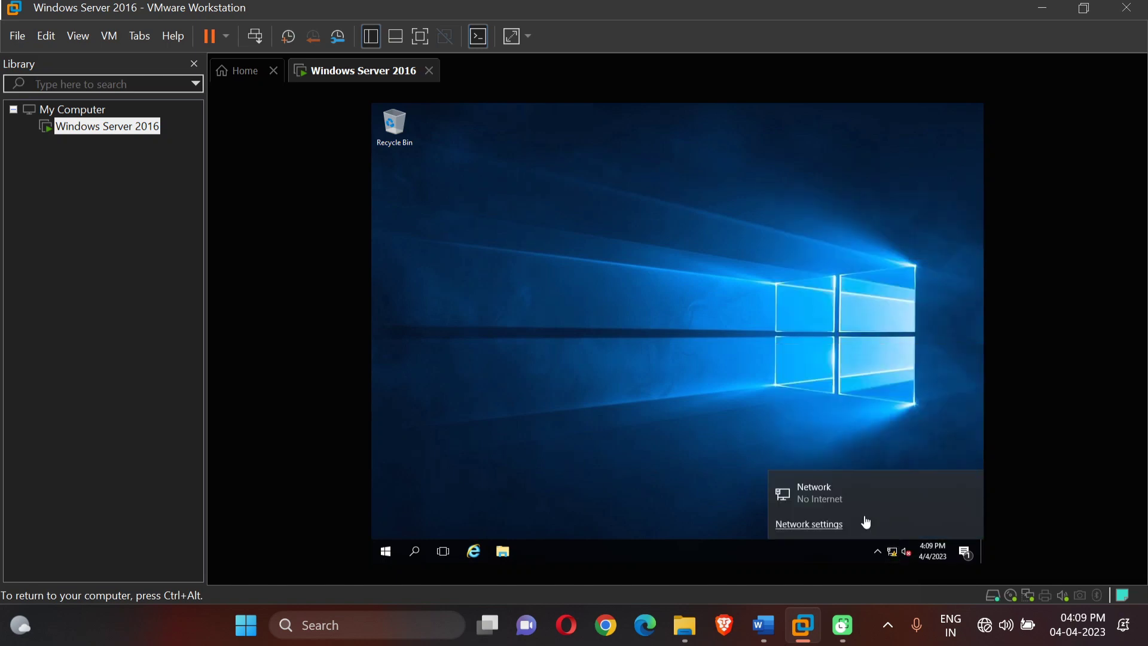
click(820, 524)
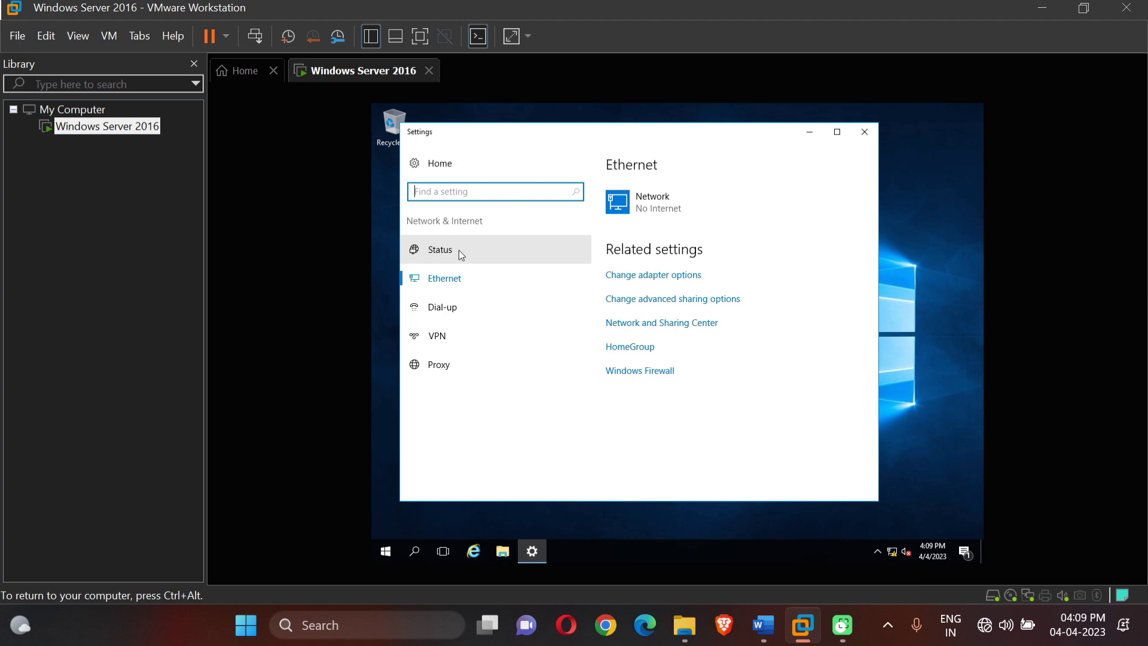
click(620, 278)
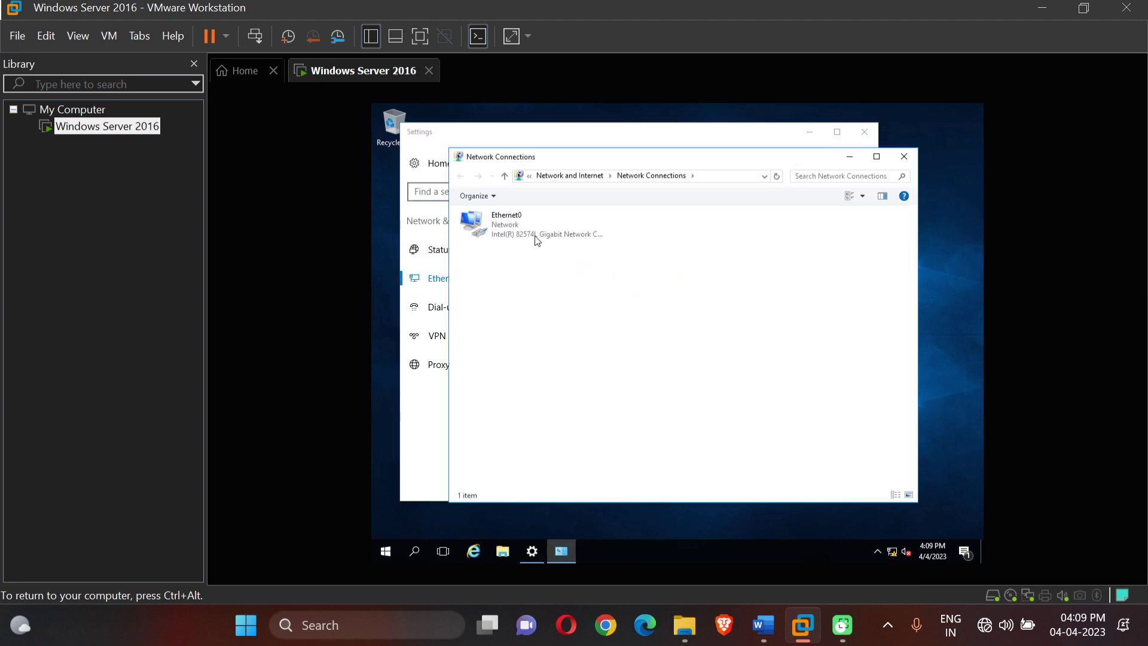
click(527, 236)
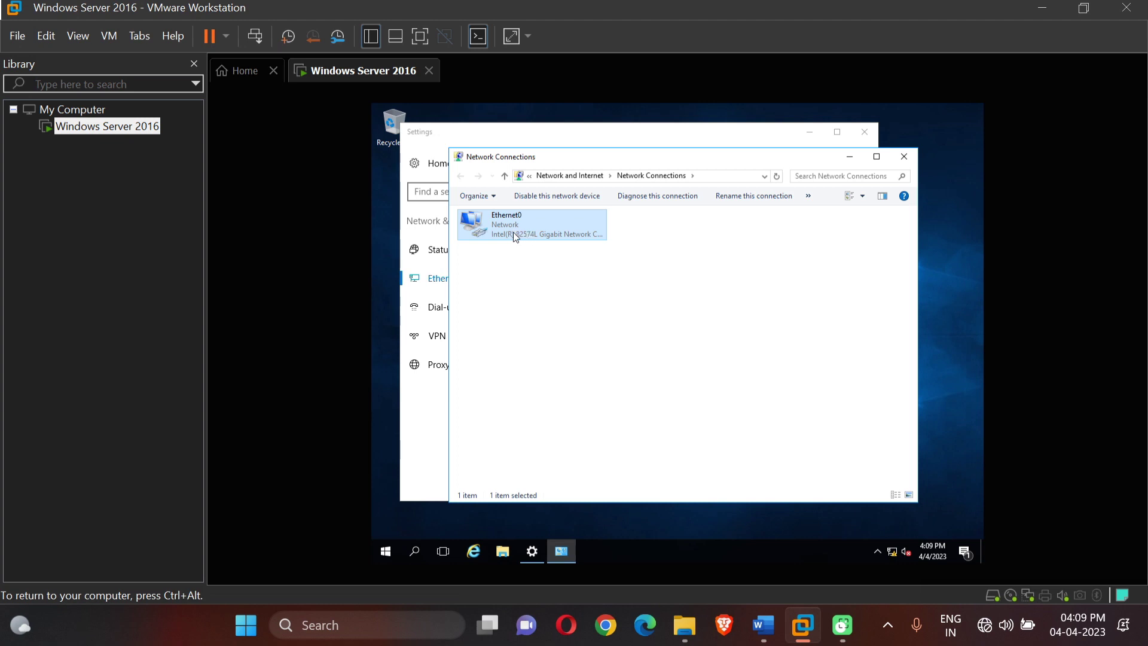
right_click(514, 235)
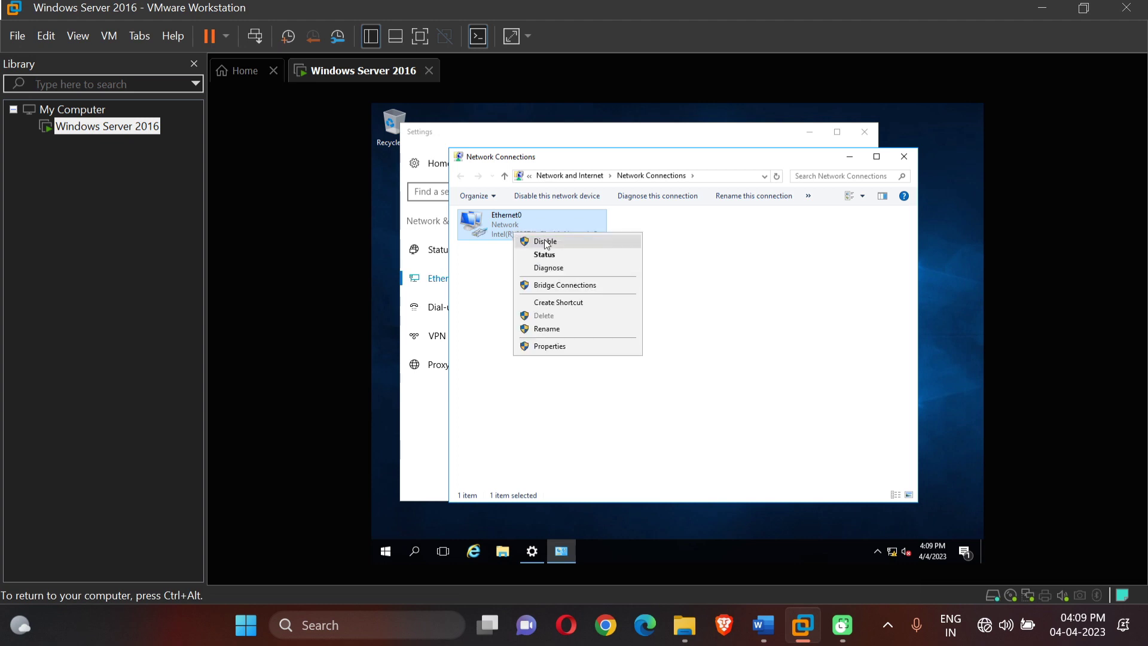
click(556, 346)
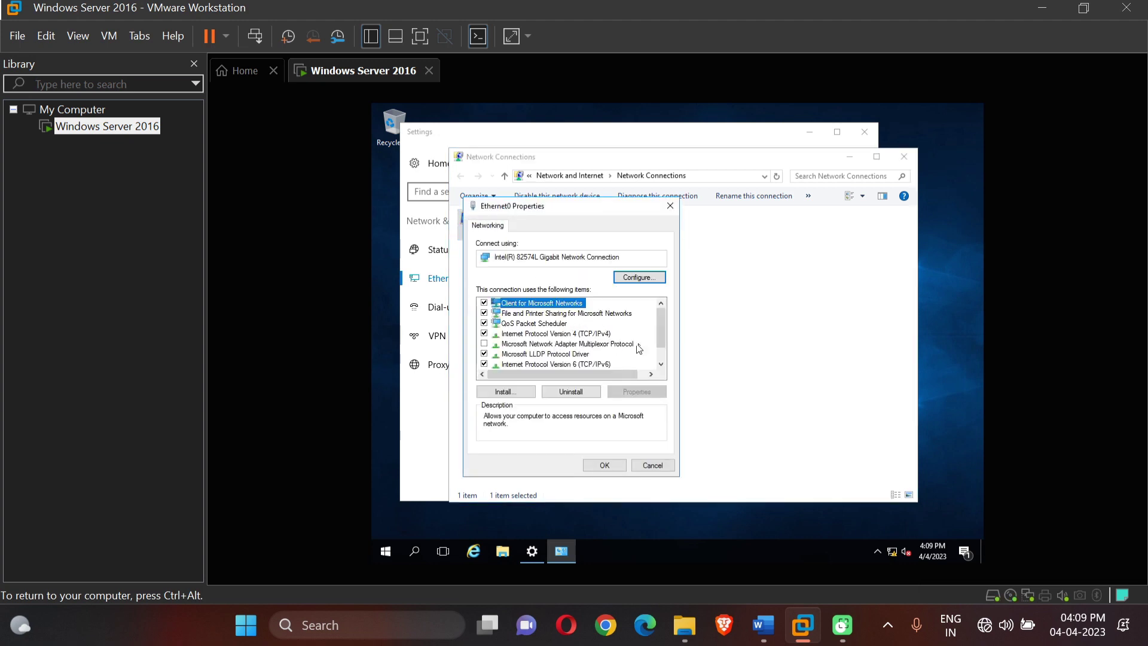
scroll(662, 357, down, 1)
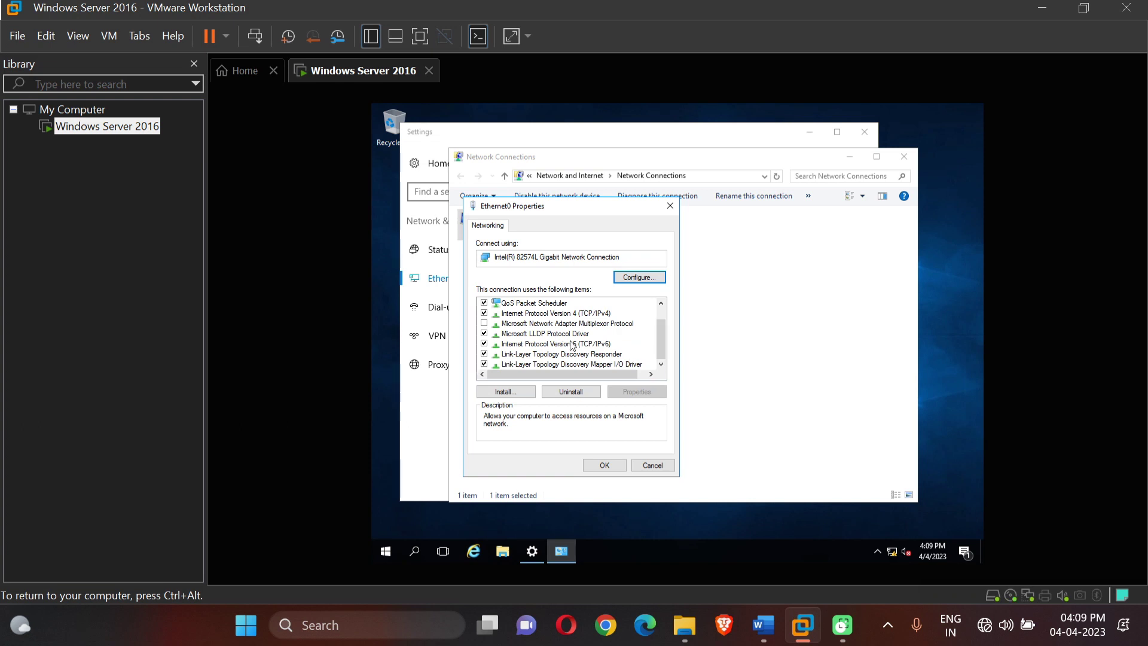
click(543, 314)
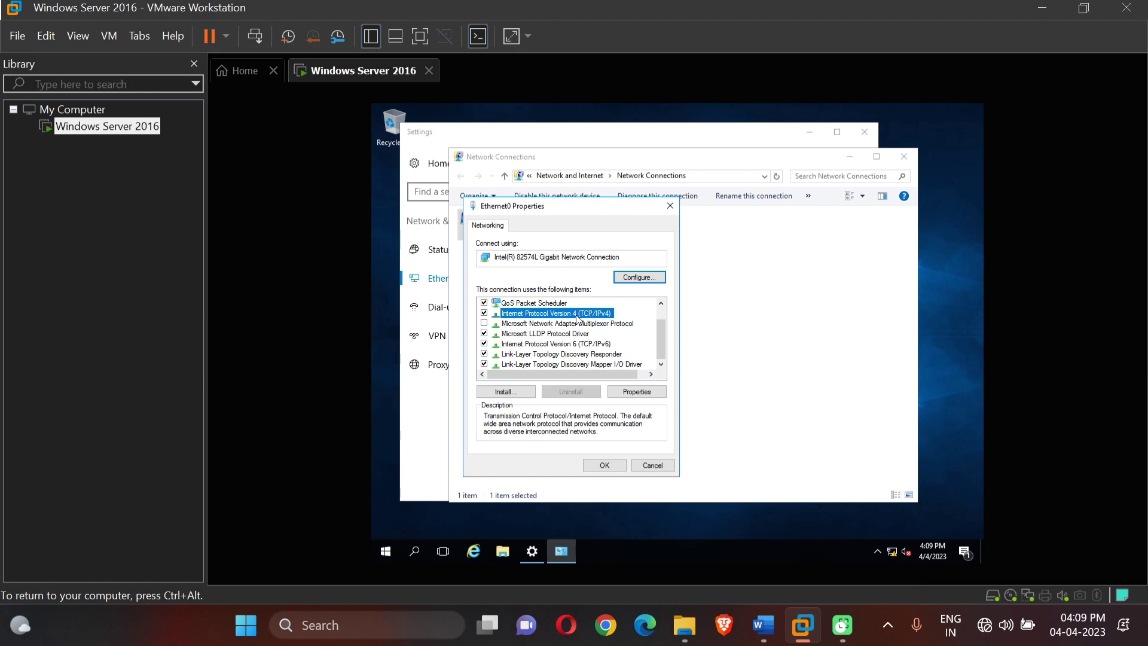
click(638, 392)
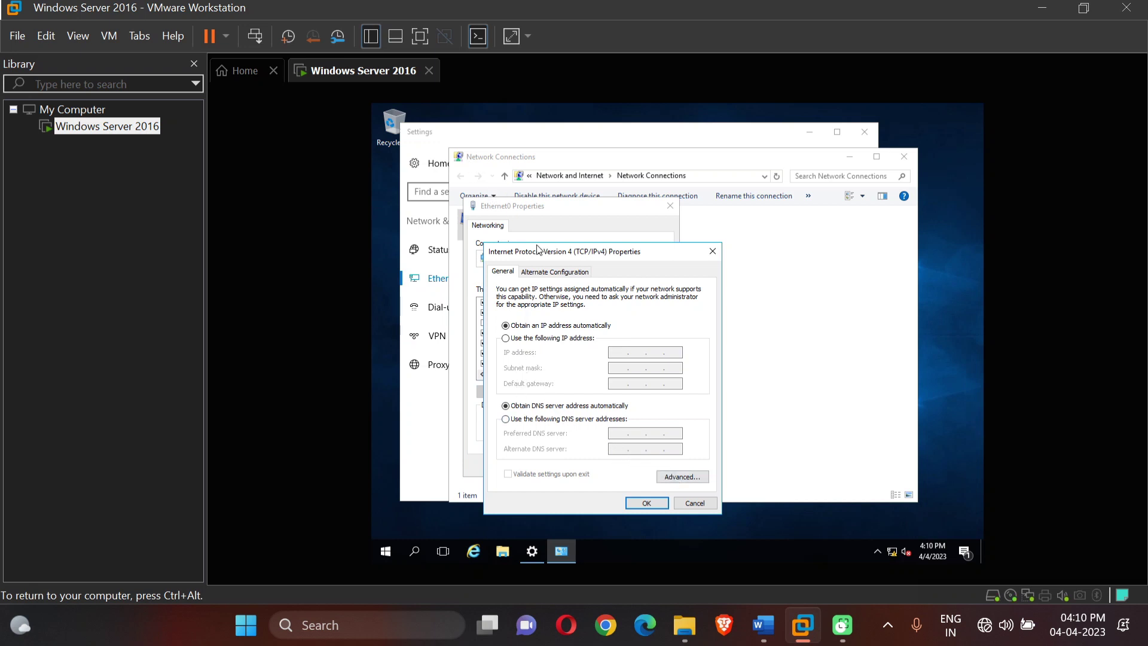
Assign the static IP address 192.168.1.3 with subnet mask 255.255.255.0 and default gateway 192.168.1.1.
click(556, 272)
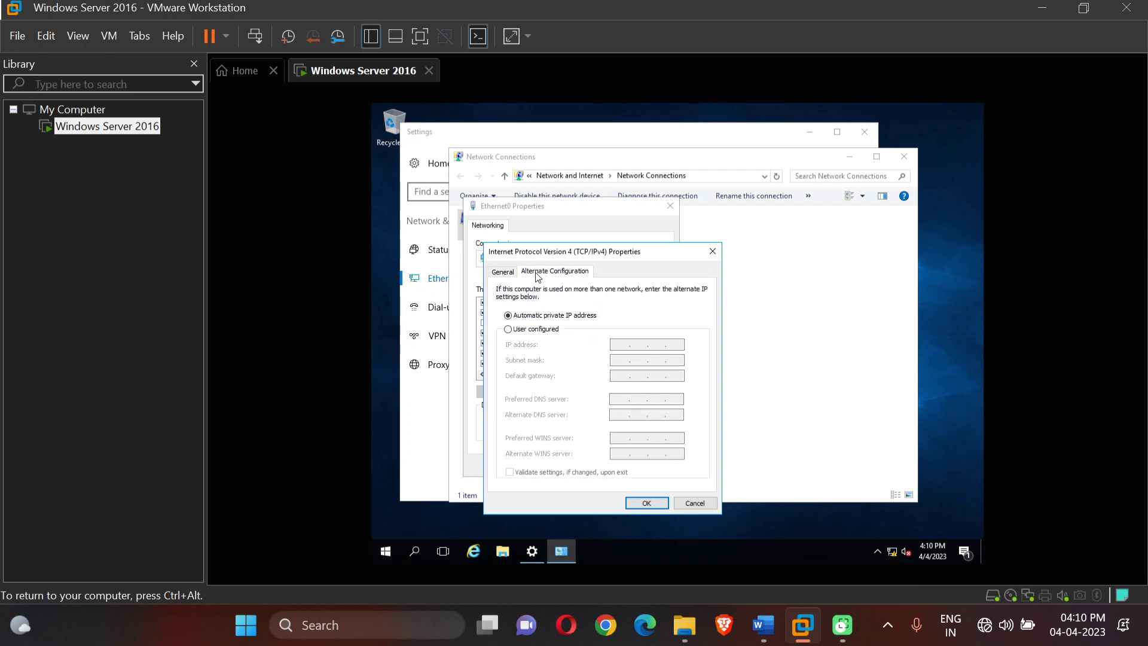
click(504, 273)
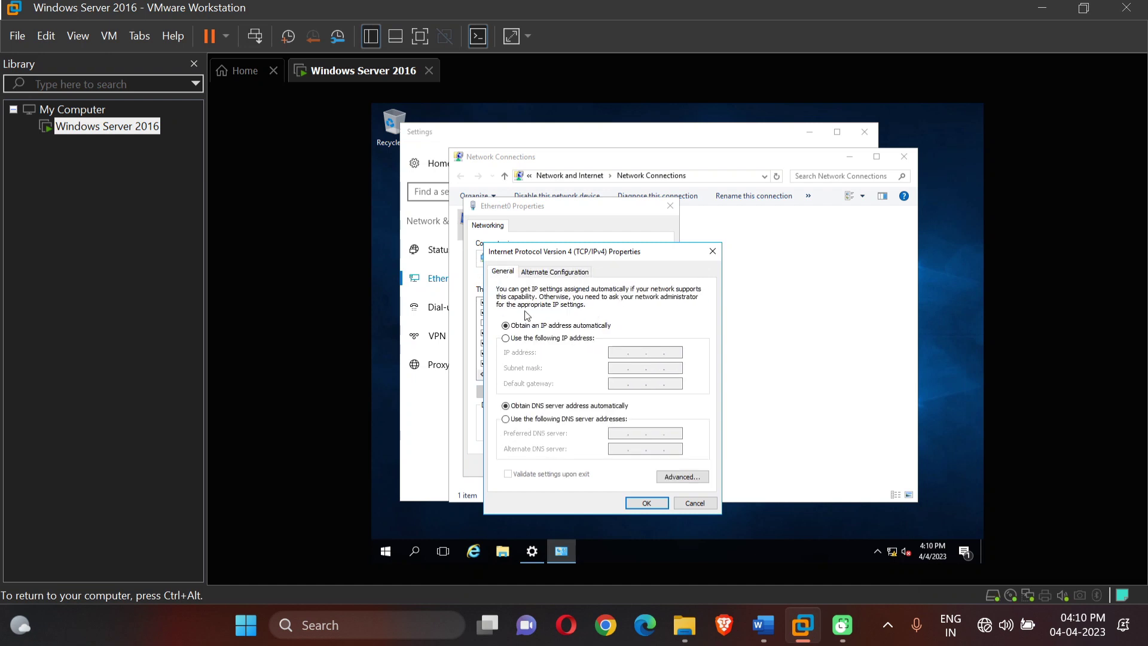
click(506, 338)
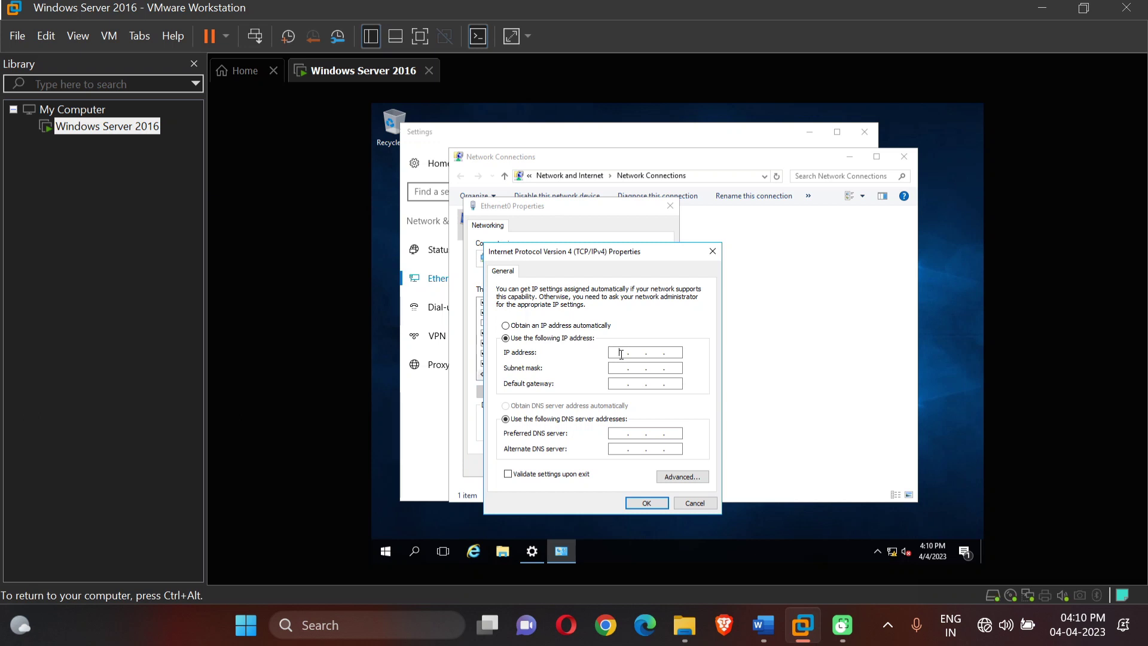
click(622, 355)
text(192 . 168 . 1 . 3)
key(Tab)
key(Tab)
text(192 . )
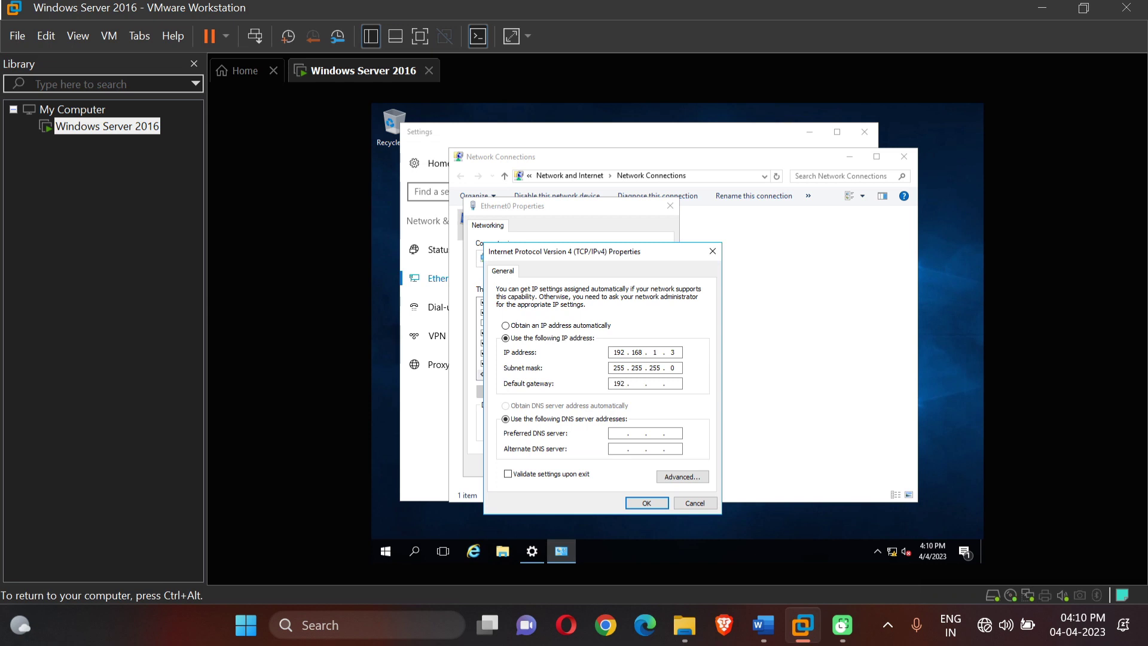
text(168)
click(648, 505)
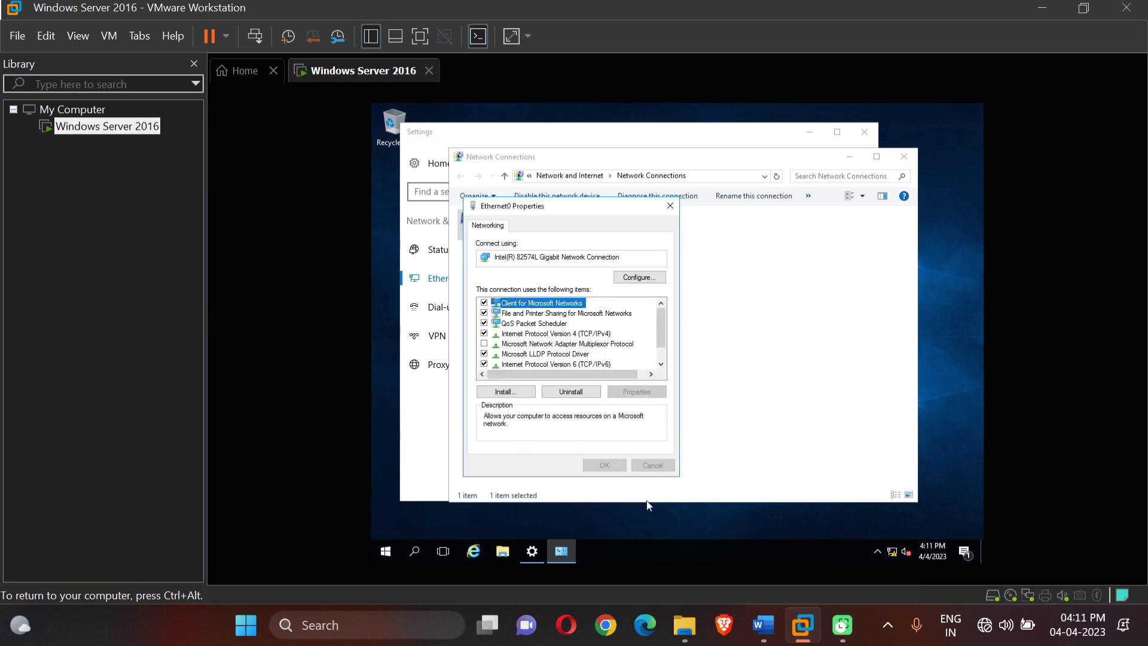
Reopen Ethernet0's IPv4 properties to check the saved address, subnet mask and gateway.
click(559, 334)
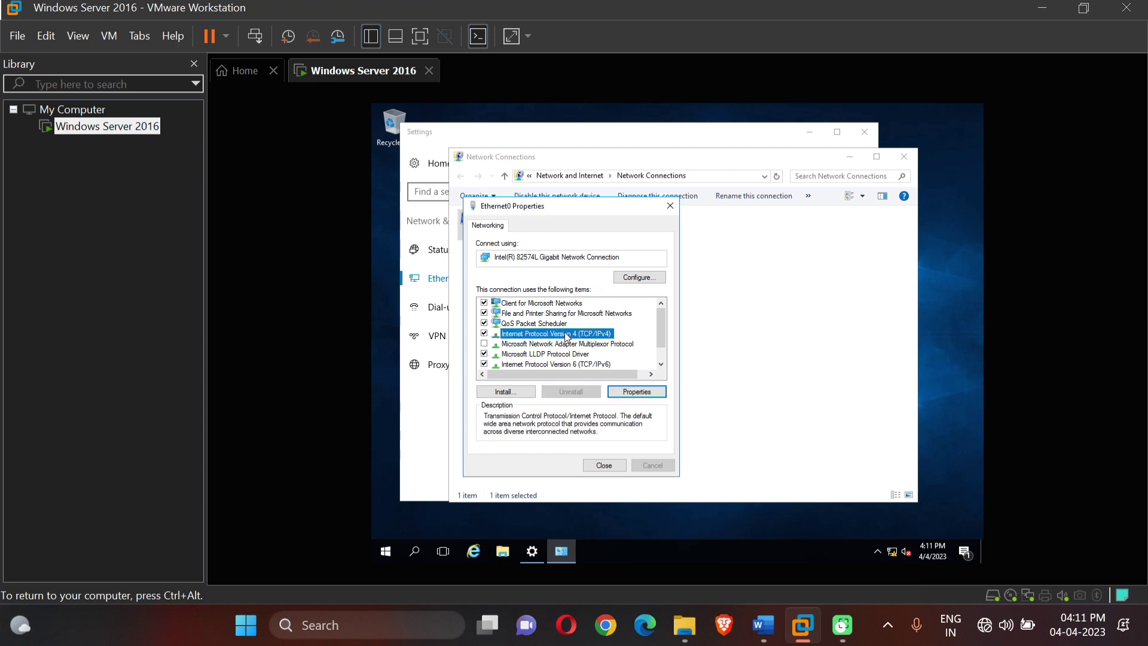
click(587, 365)
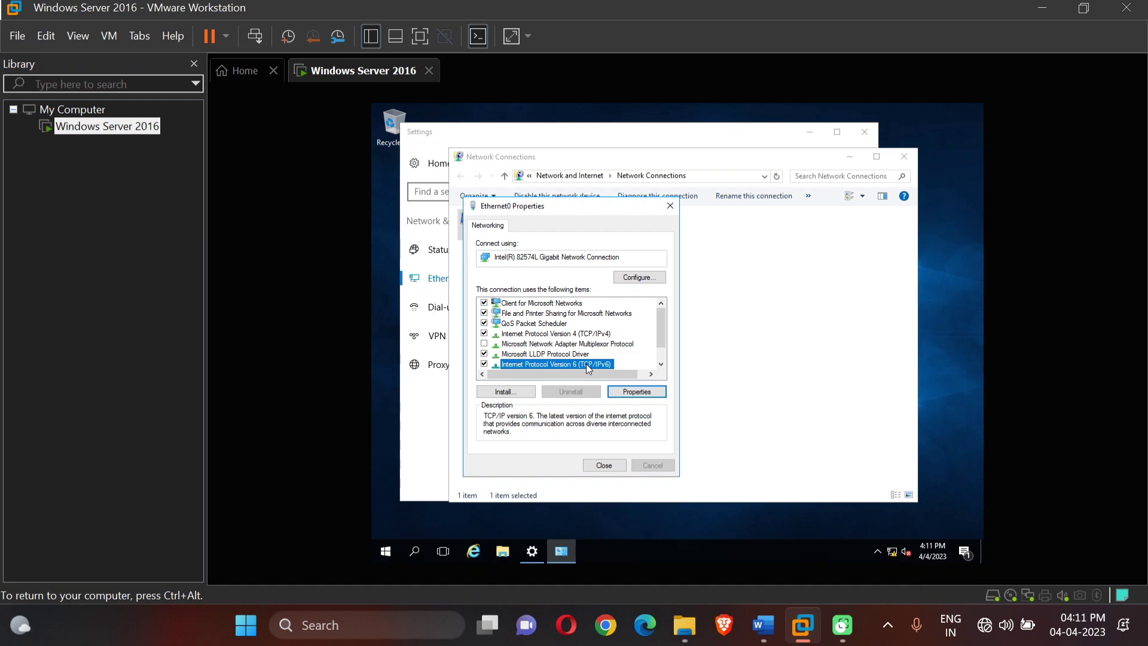
click(664, 352)
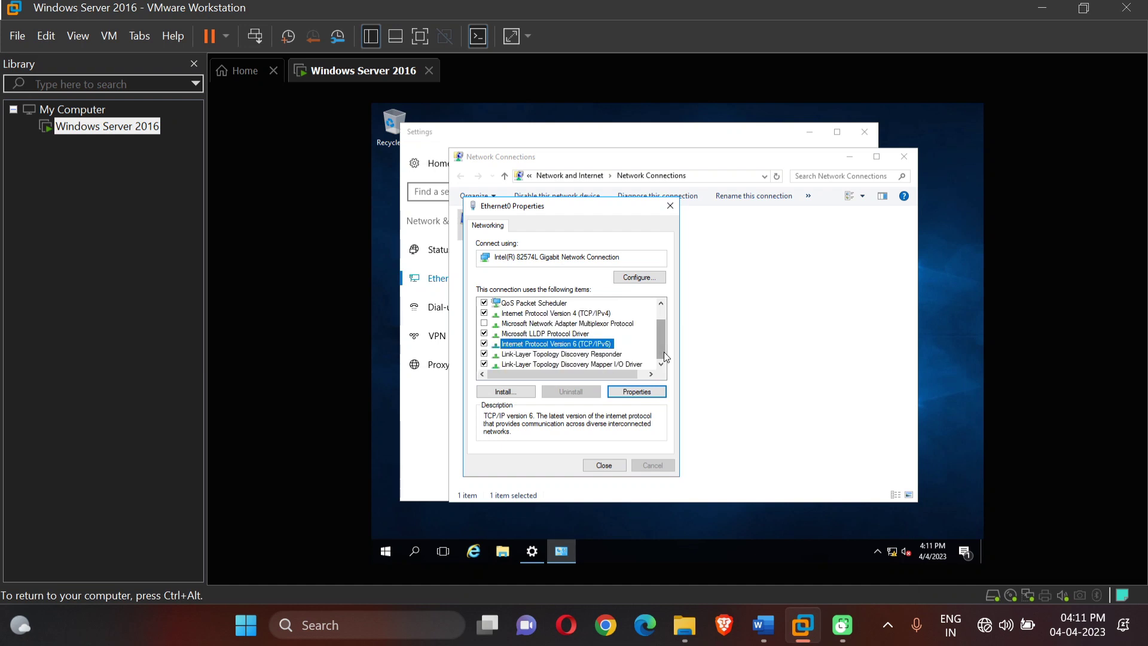
click(587, 313)
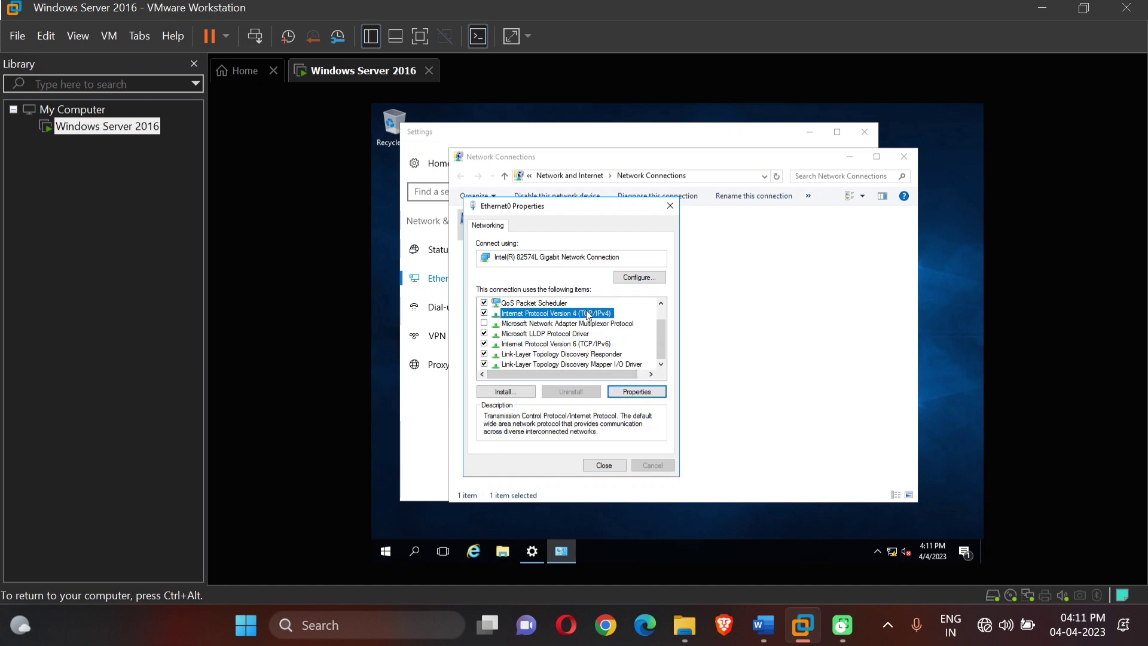
click(625, 392)
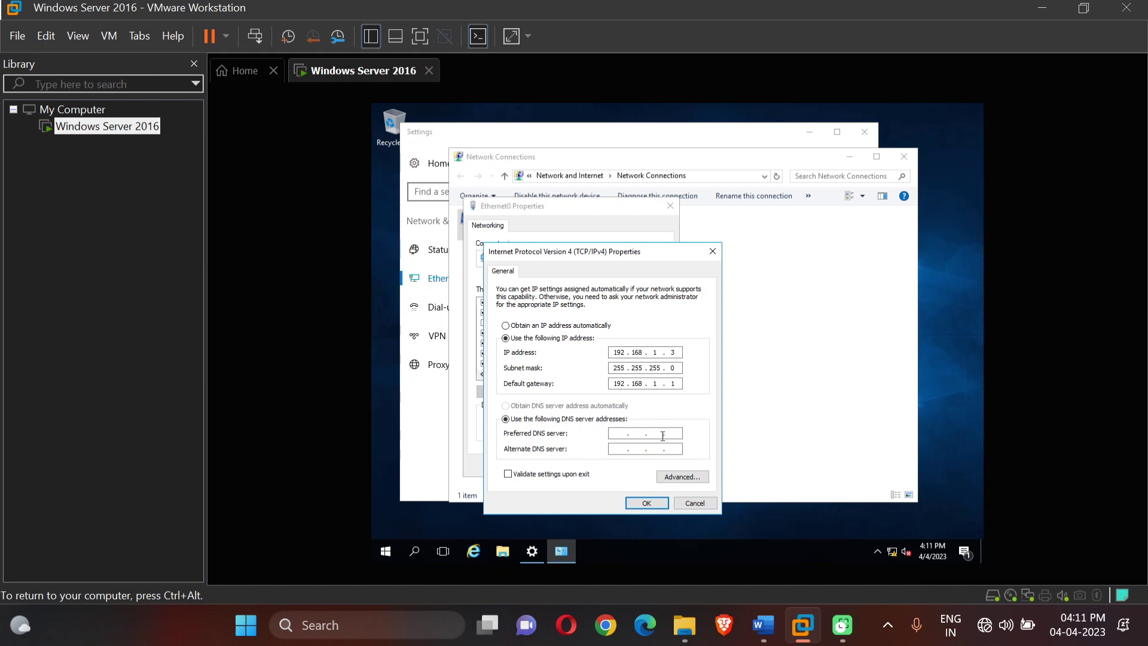
click(652, 503)
Close the Ethernet0 properties, the Network Connections window and the Settings window.
click(604, 465)
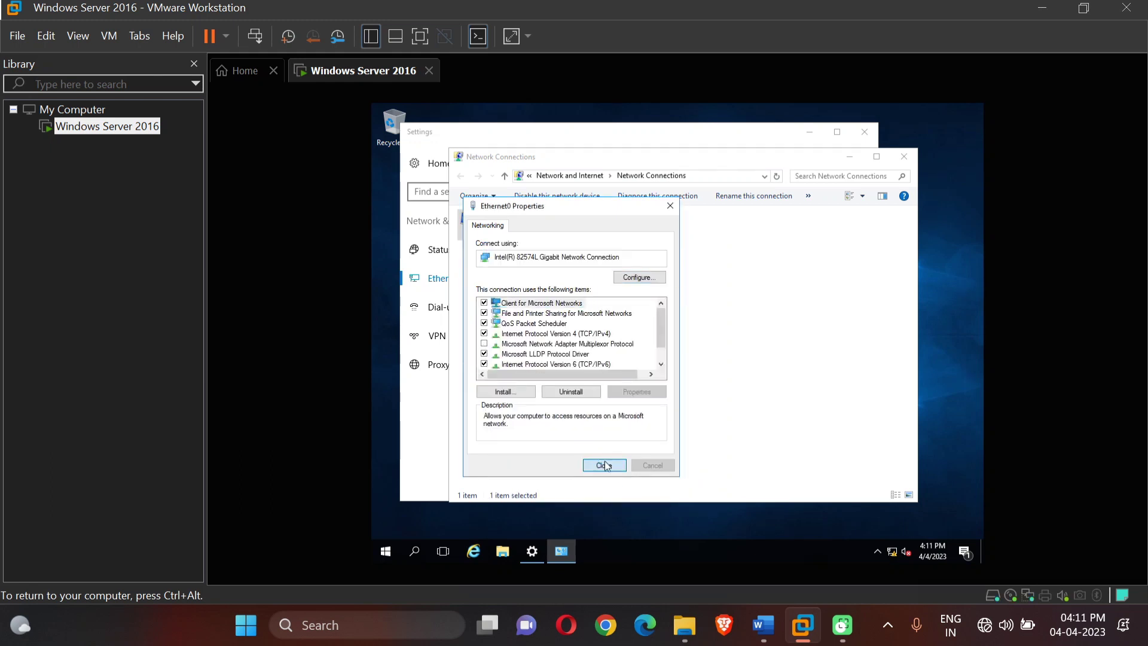
click(904, 157)
click(865, 133)
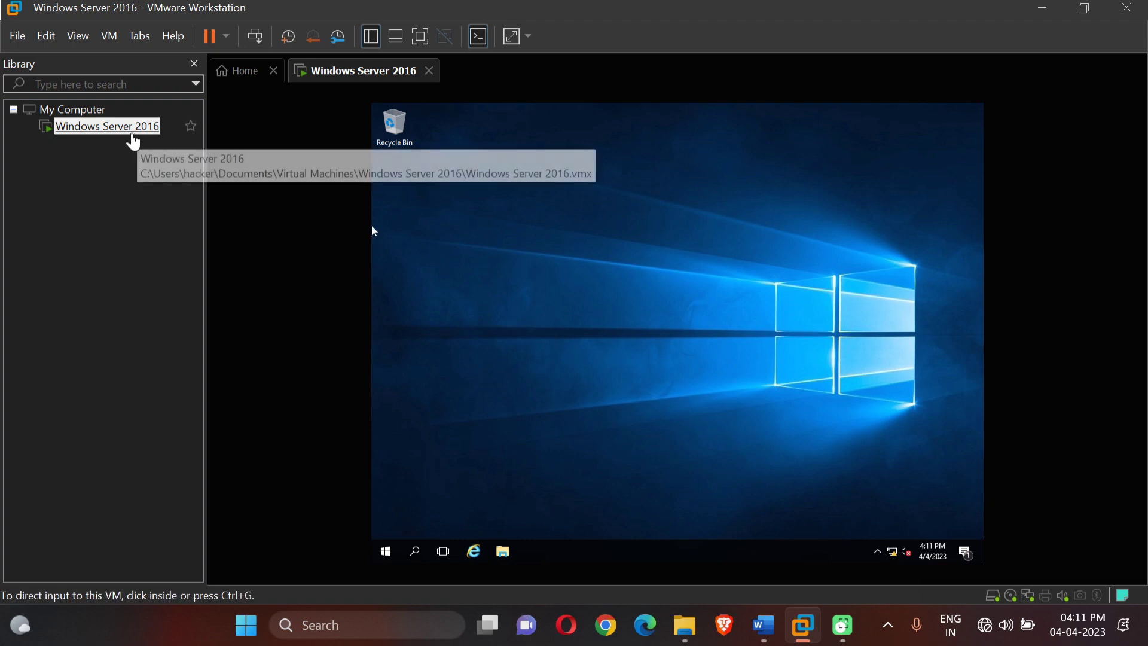
right_click(133, 136)
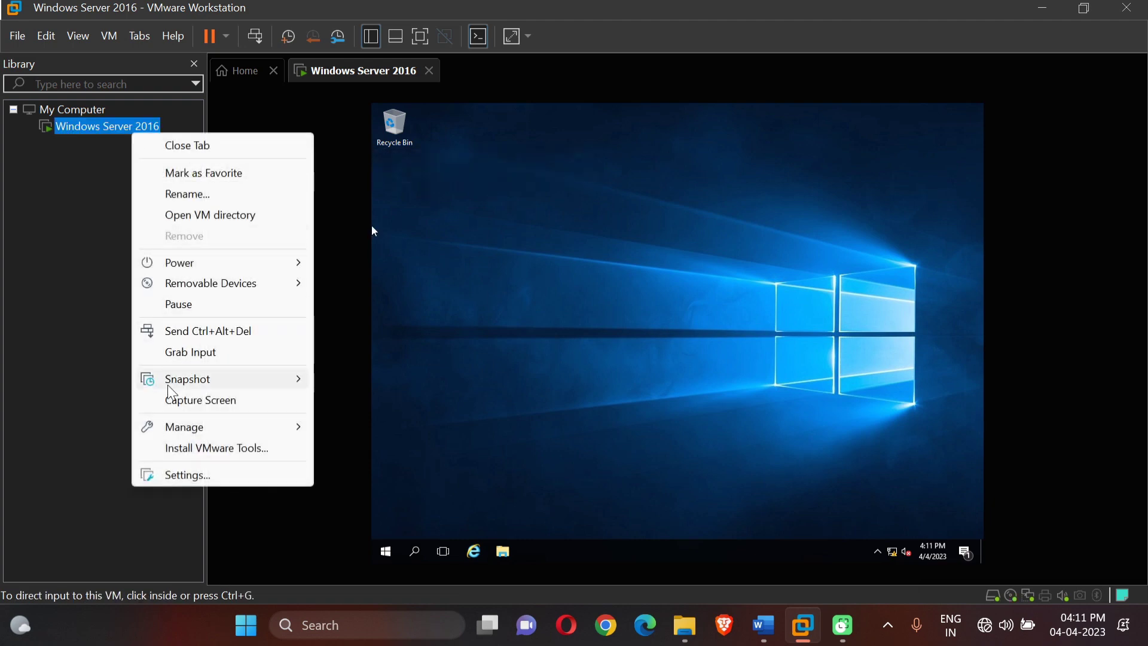
mouse_move(175, 428)
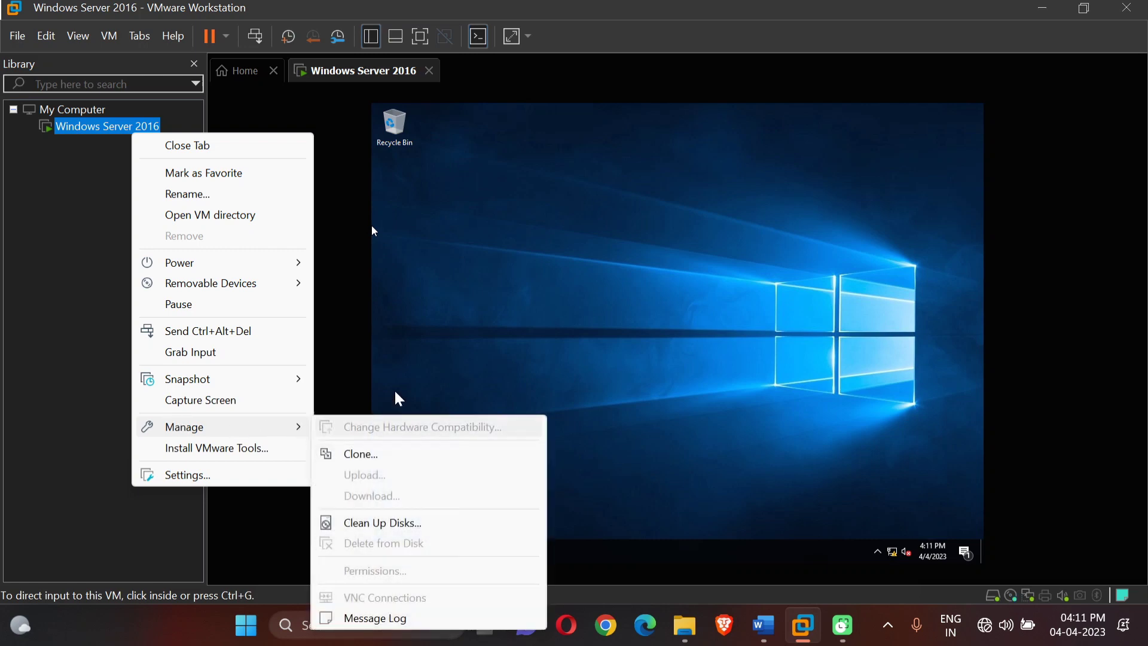
click(372, 231)
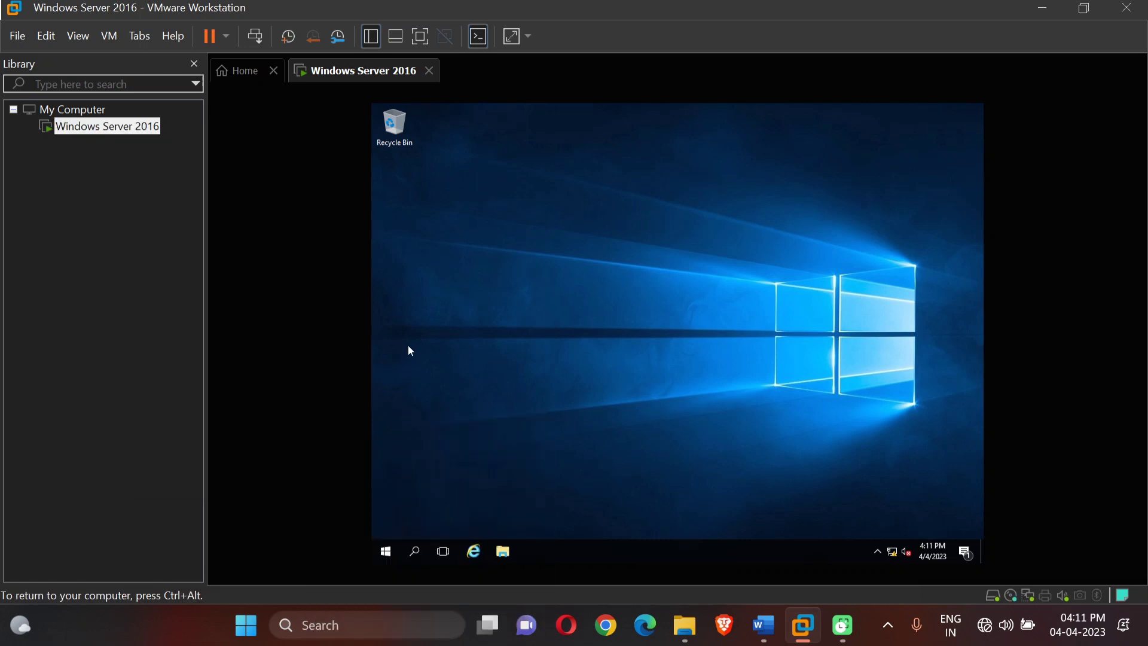